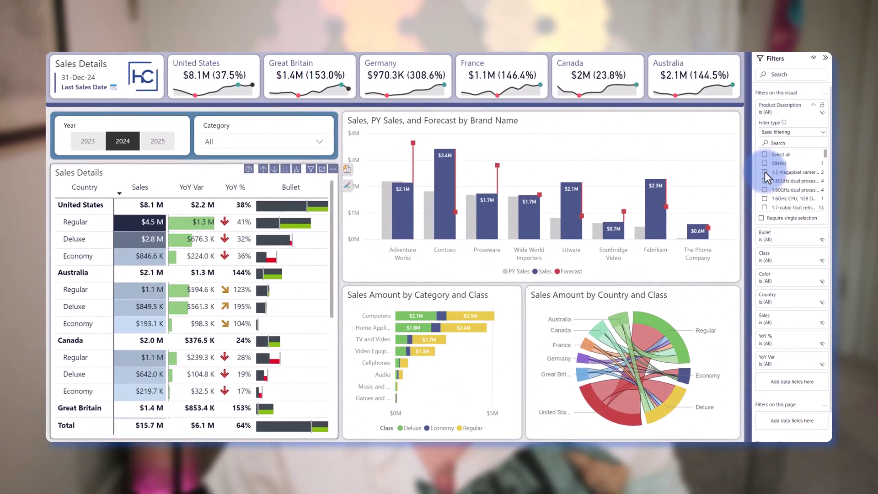
# Tick the 1.3 megapixel camera and 1.60GHz dual processor products, then untick both.
pyautogui.click(764, 172)
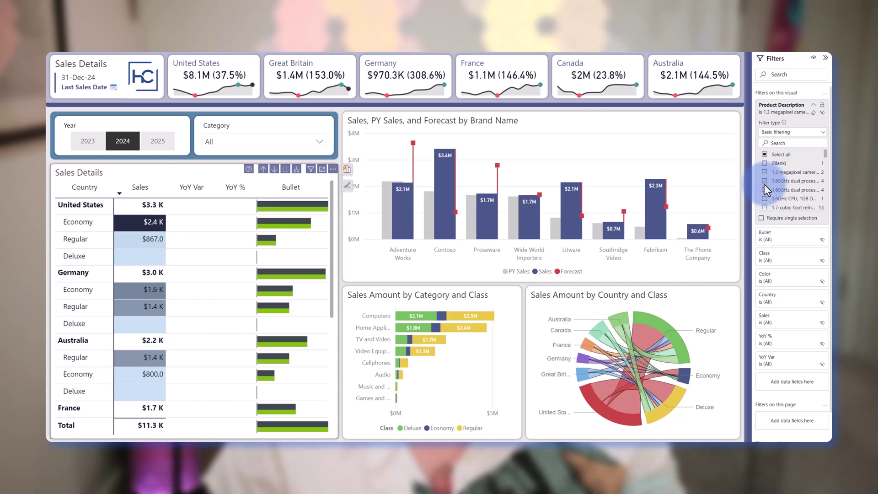
pyautogui.click(765, 181)
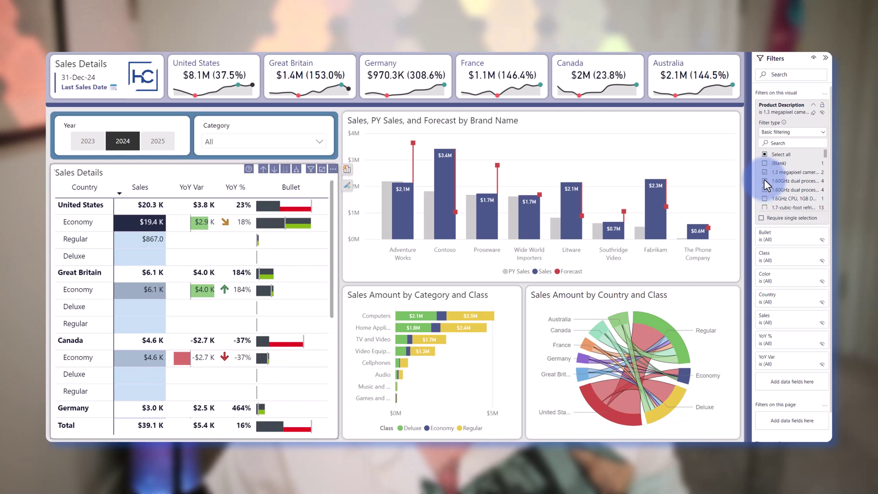
pyautogui.click(764, 181)
pyautogui.click(764, 172)
# Switch Product Description to advanced filtering with Or logic and a 'does not contain' second condition.
pyautogui.click(770, 131)
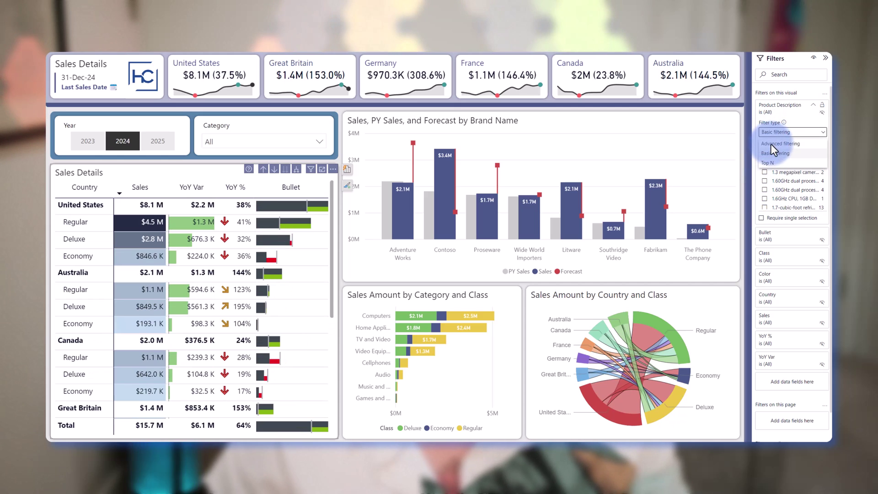
pyautogui.click(771, 144)
pyautogui.click(783, 179)
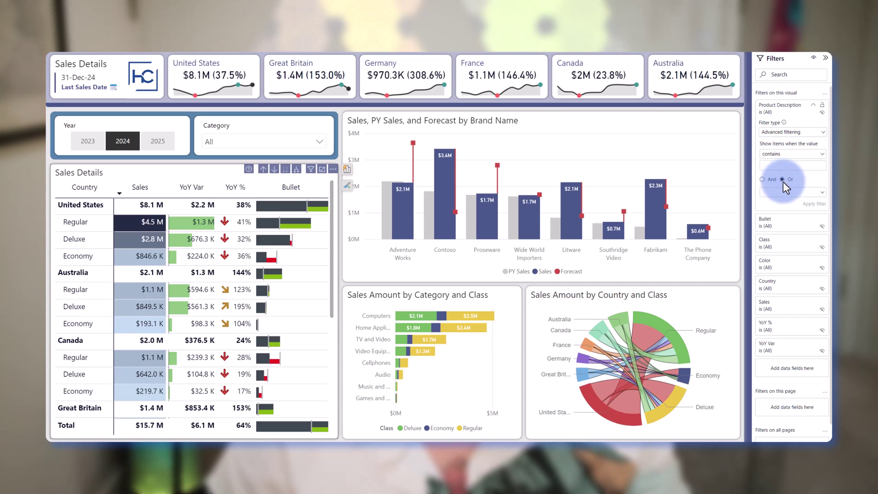
pyautogui.click(783, 193)
pyautogui.click(775, 213)
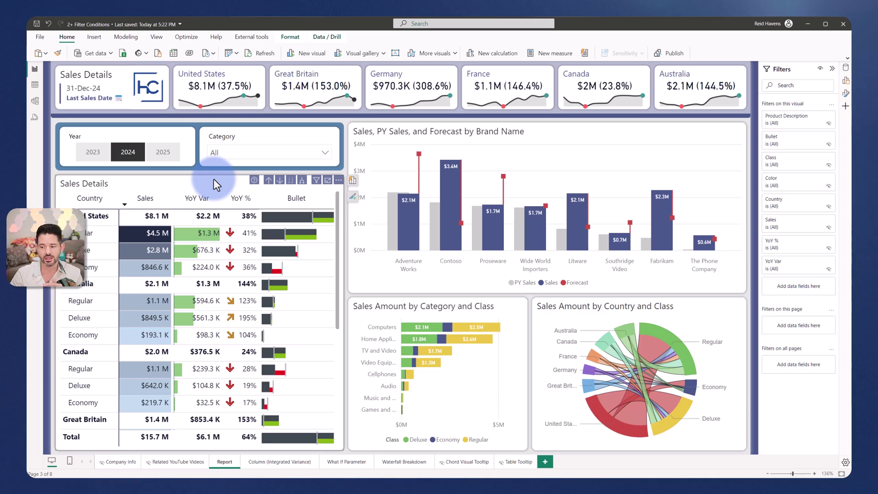
# Expand the Product Description filter, tick the camera and 1.60GHz products, then untick them.
pyautogui.click(819, 117)
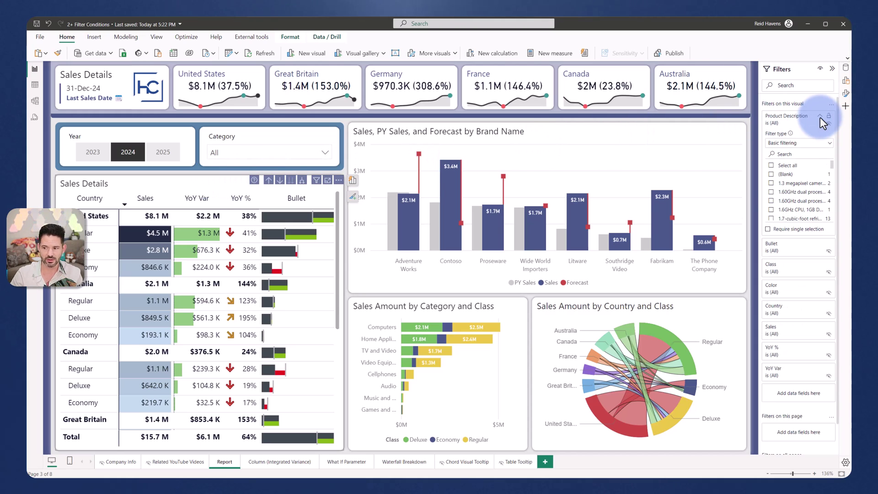
pyautogui.click(771, 182)
pyautogui.click(771, 192)
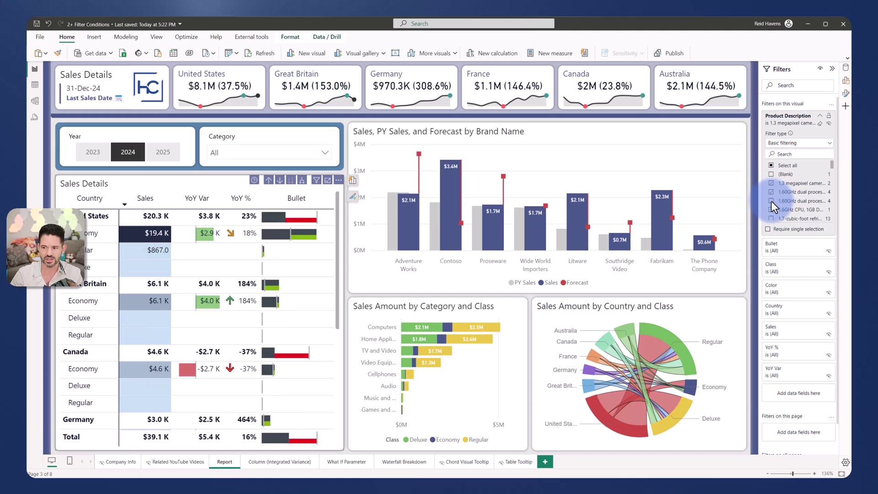
pyautogui.click(772, 191)
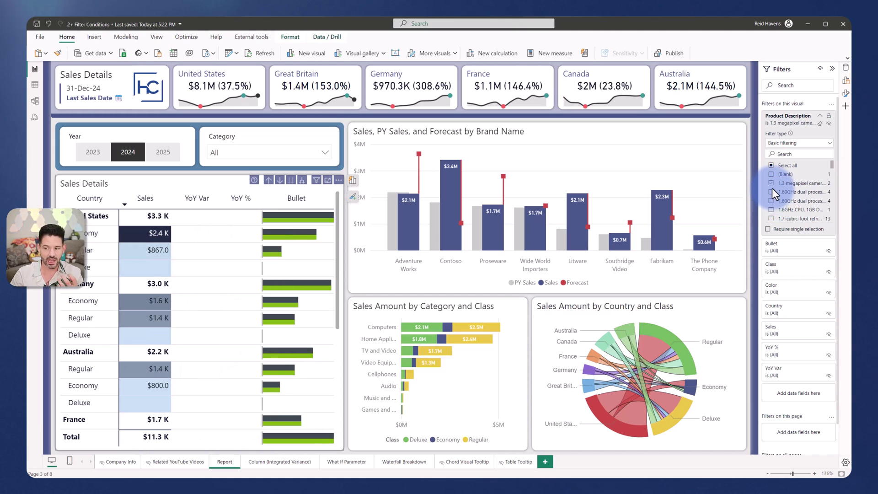
pyautogui.click(771, 183)
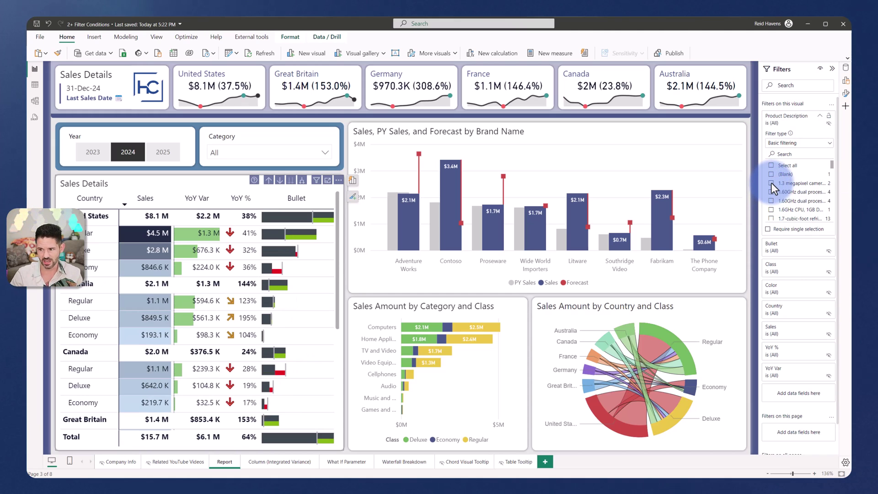
# Try advanced filtering, keeping contains and toggling Or back to And, then return to basic filtering.
pyautogui.click(817, 140)
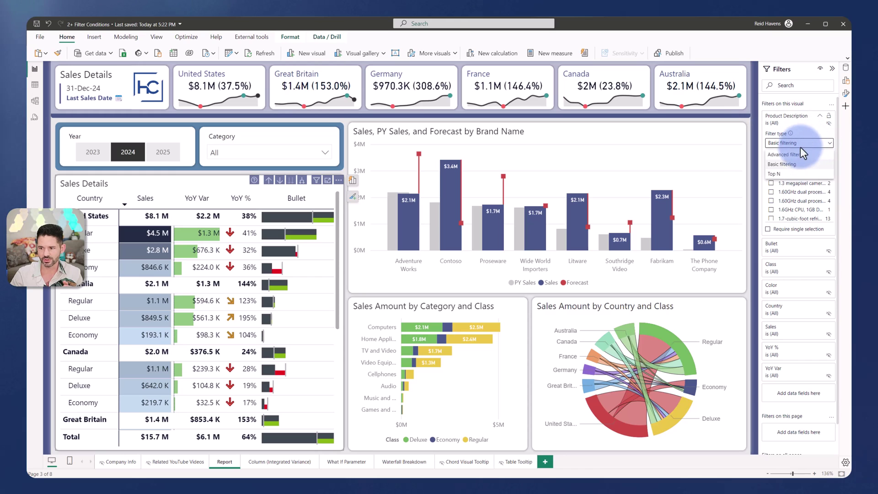
pyautogui.click(784, 154)
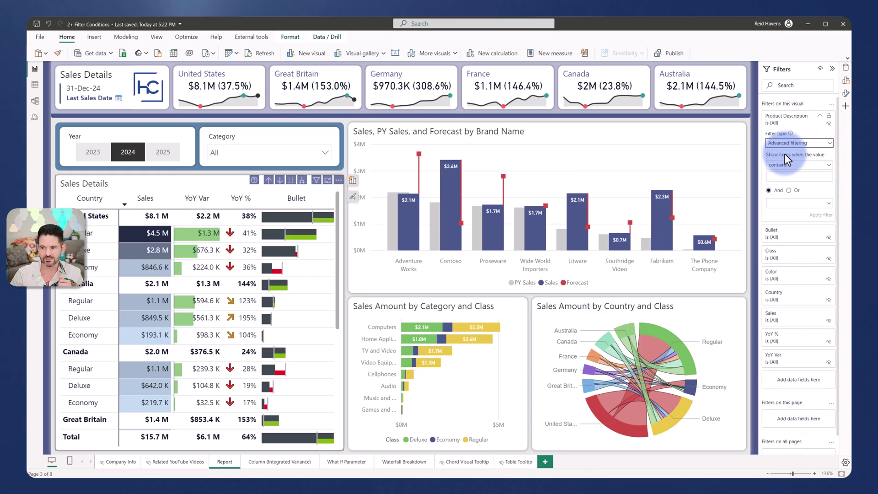
pyautogui.click(778, 166)
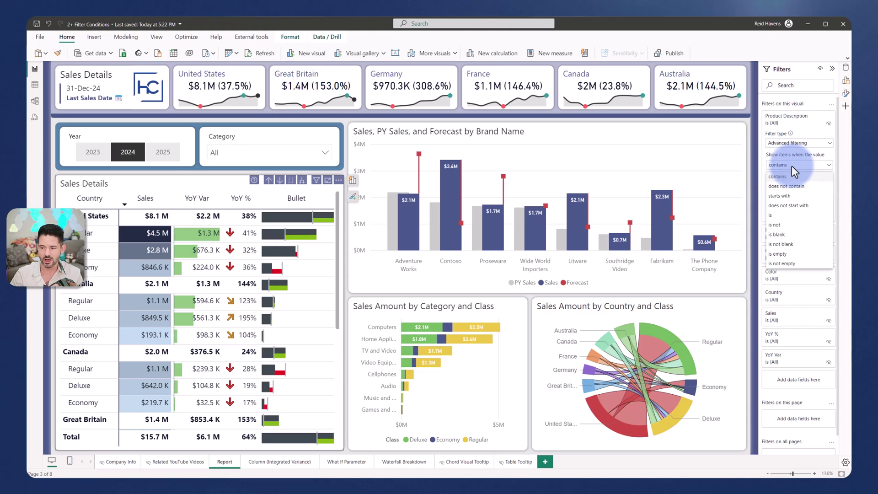
pyautogui.click(832, 165)
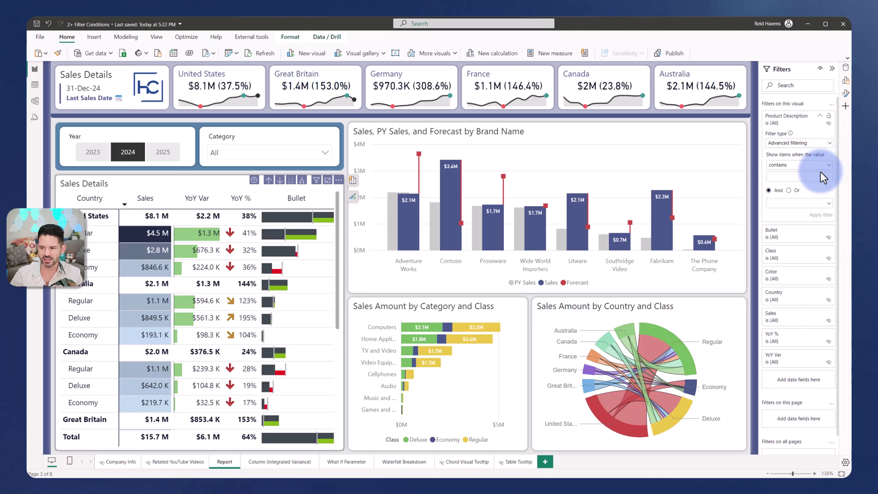
pyautogui.click(789, 190)
pyautogui.click(768, 190)
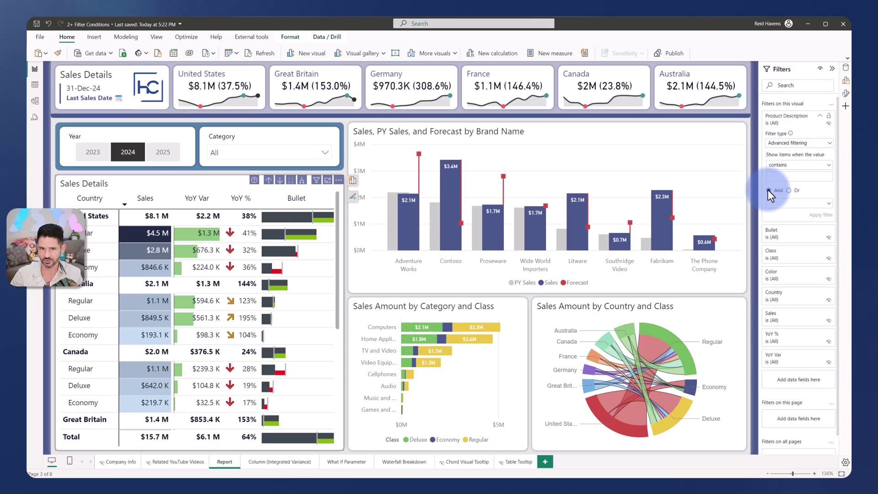
pyautogui.click(797, 143)
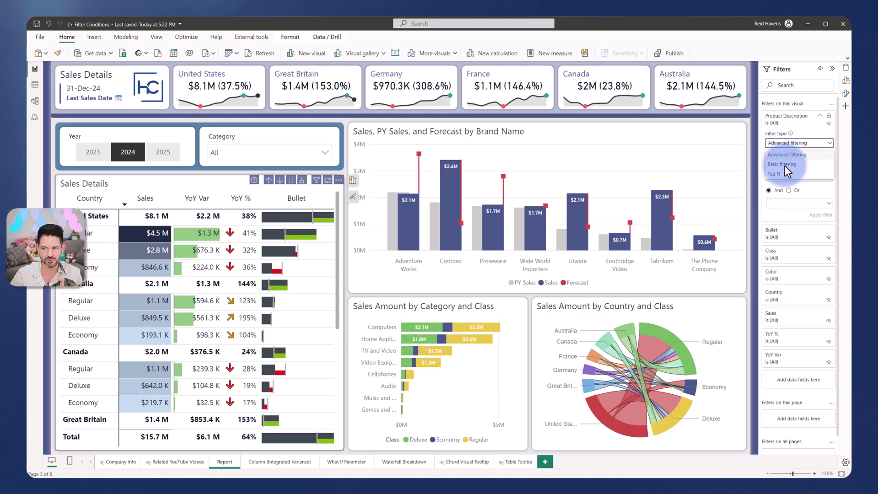
pyautogui.click(784, 166)
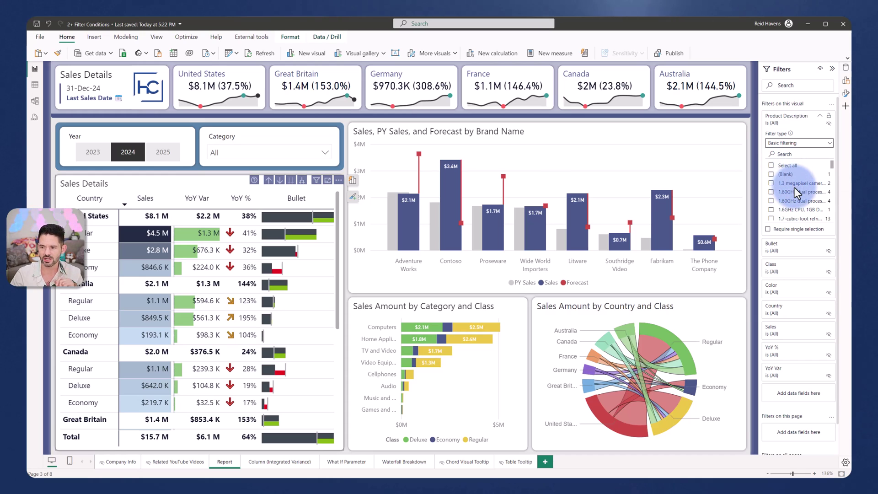
# Tick the 1.60GHz processor, 1.7-cubic-foot refrigerator and 1.8" color LCD, then switch to advanced filtering.
pyautogui.scroll(-2, 794, 188)
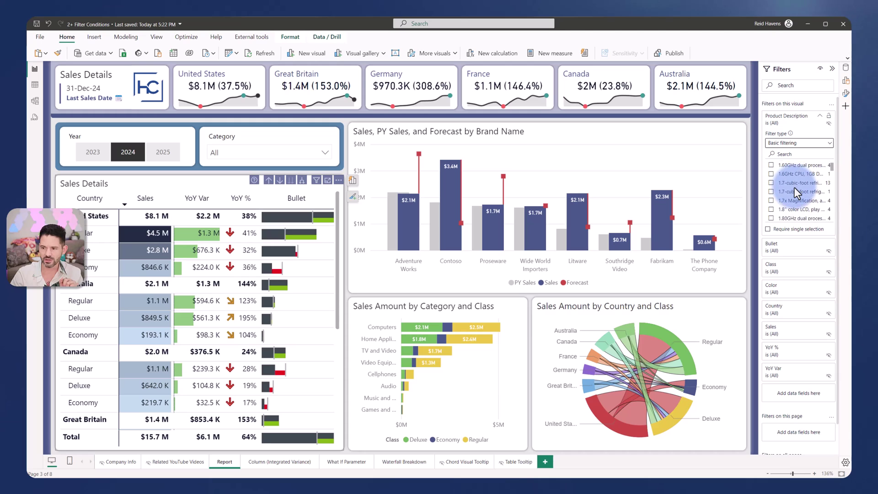
pyautogui.scroll(2, 794, 188)
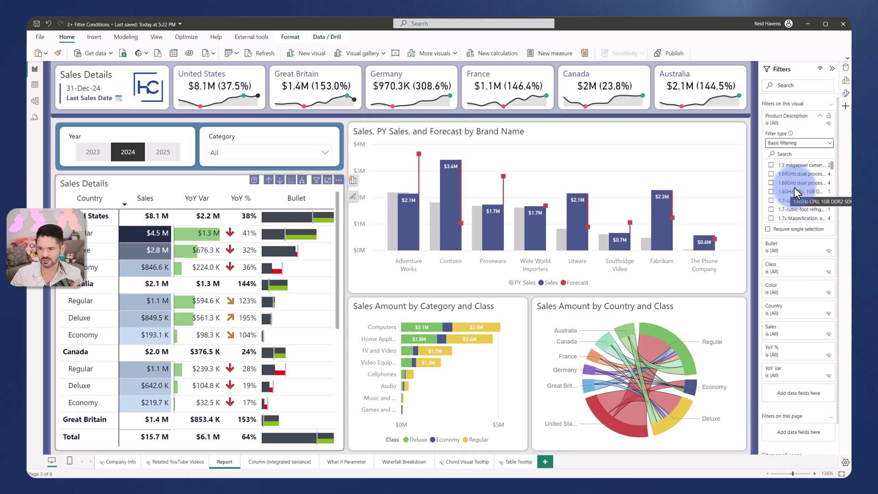
pyautogui.click(772, 174)
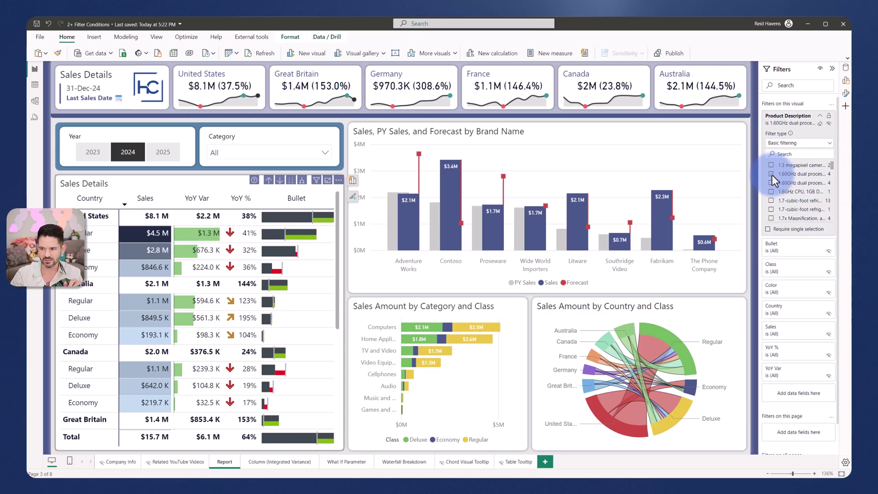
pyautogui.click(773, 199)
pyautogui.scroll(-1, 772, 203)
pyautogui.scroll(-1, 772, 203)
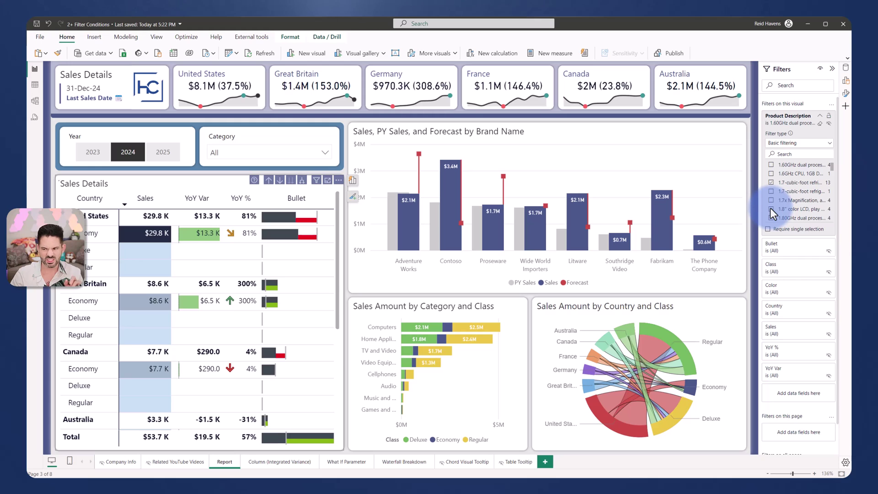
pyautogui.click(771, 209)
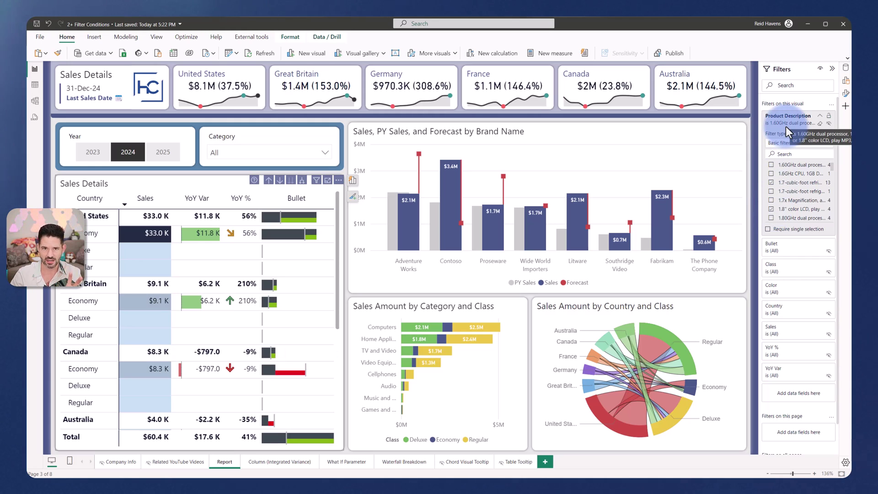
pyautogui.click(784, 142)
pyautogui.click(784, 154)
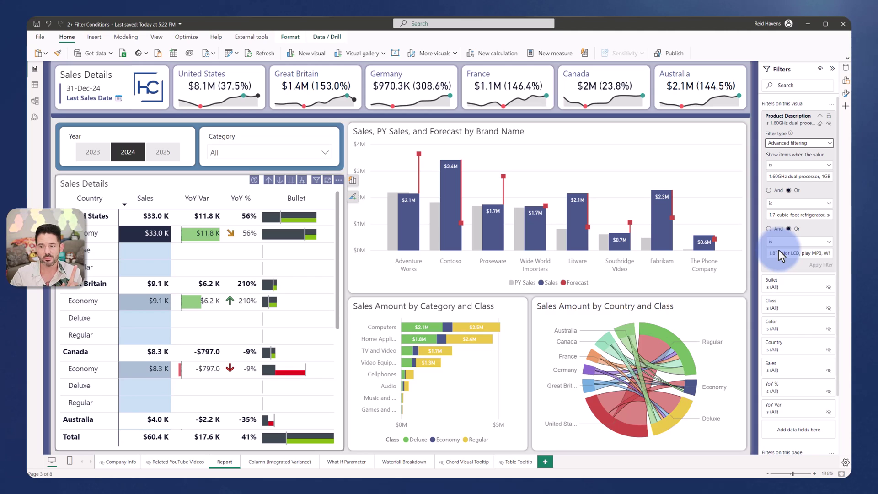
# Change all three condition operators from 'is' to 'starts with'.
pyautogui.click(779, 163)
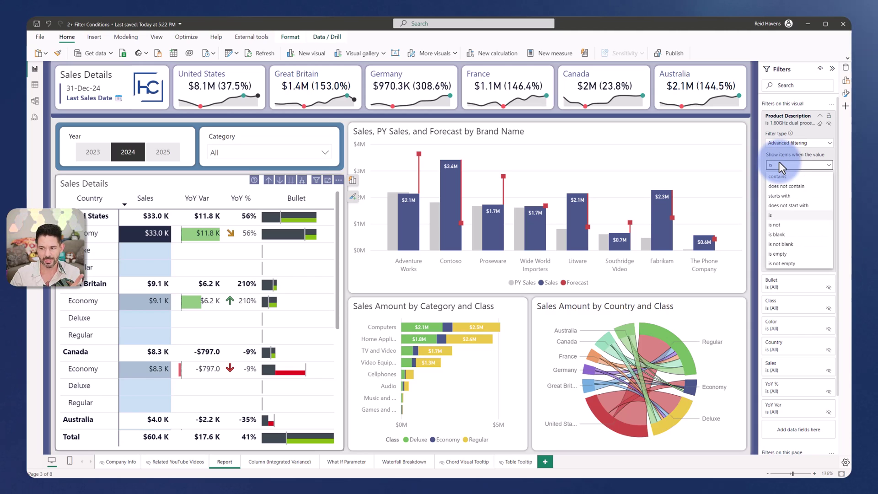
pyautogui.click(782, 195)
pyautogui.click(783, 203)
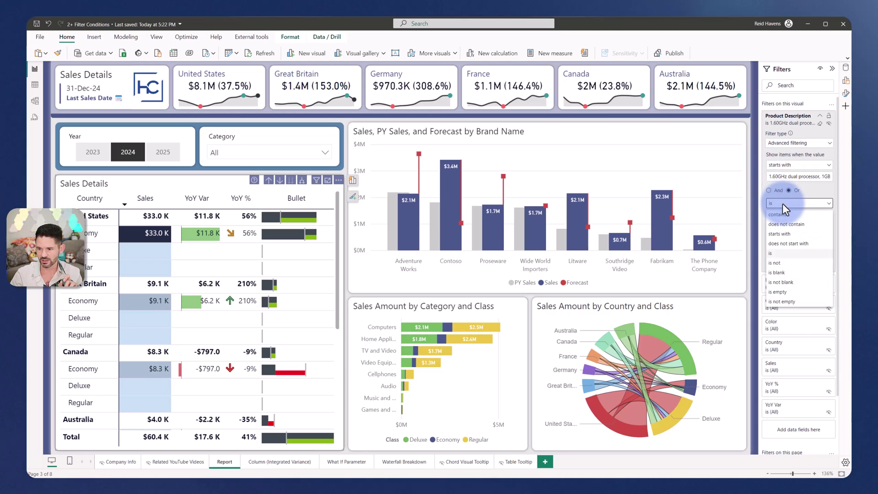
pyautogui.click(782, 233)
pyautogui.click(782, 242)
pyautogui.click(781, 274)
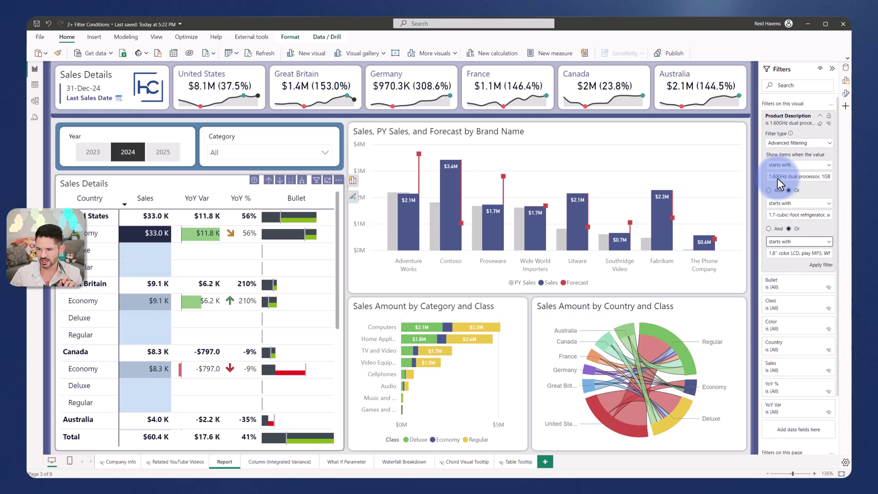
# Replace the three condition values with 1.6, 1.7 and 1.8.
pyautogui.click(777, 177)
pyautogui.hotkey('ctrl', 'a')
pyautogui.write('1.6')
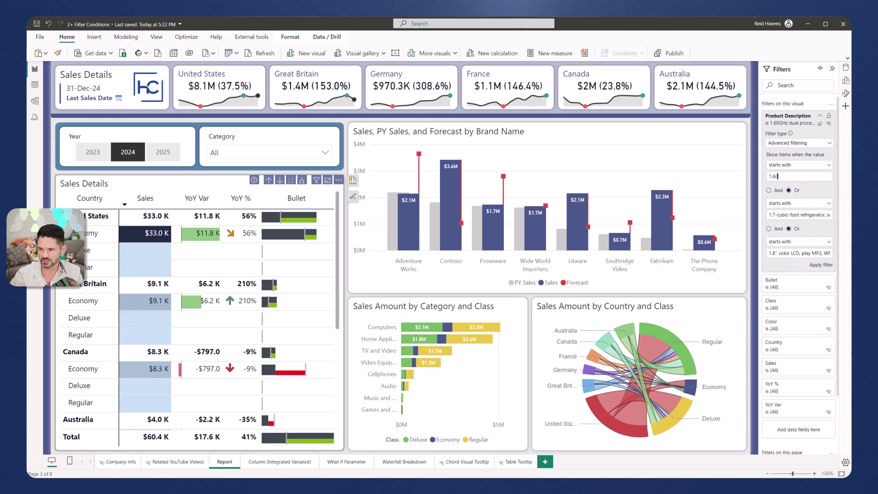
pyautogui.click(779, 215)
pyautogui.hotkey('ctrl', 'a')
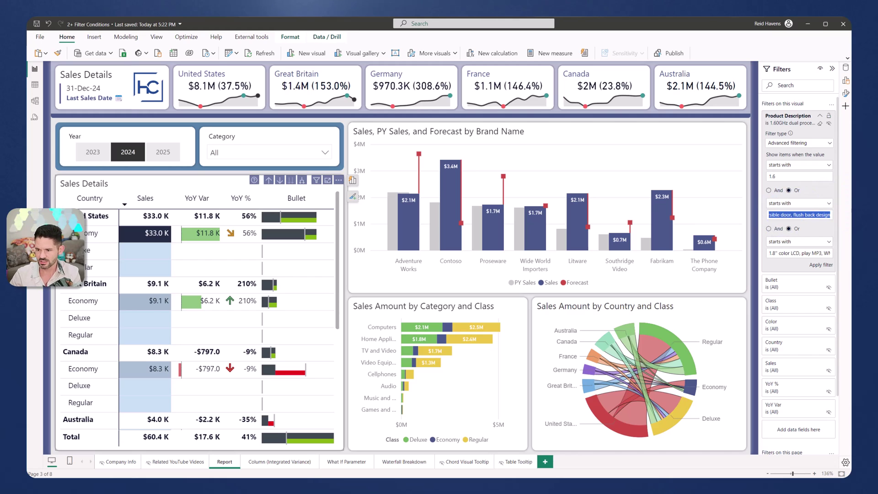
pyautogui.write('1.7')
pyautogui.click(780, 254)
pyautogui.hotkey('ctrl', 'a')
pyautogui.write('1.8')
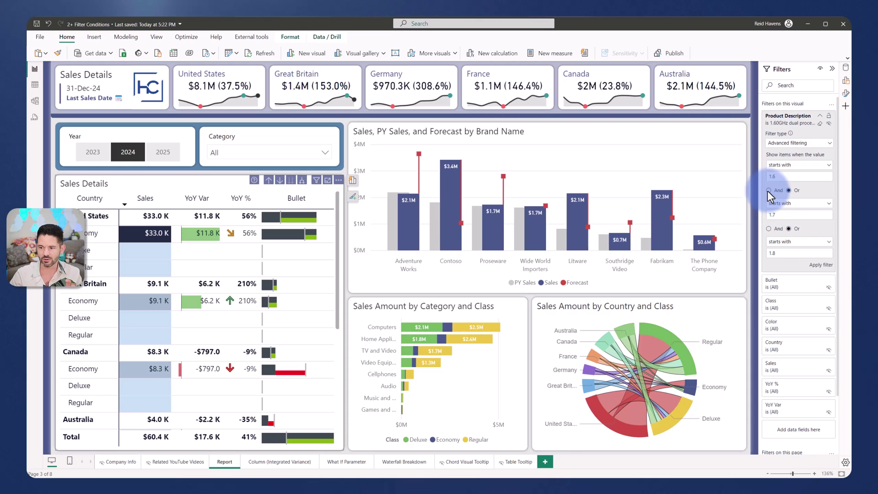
# Apply the starts-with filter, then clear the Product Description filter.
pyautogui.click(821, 264)
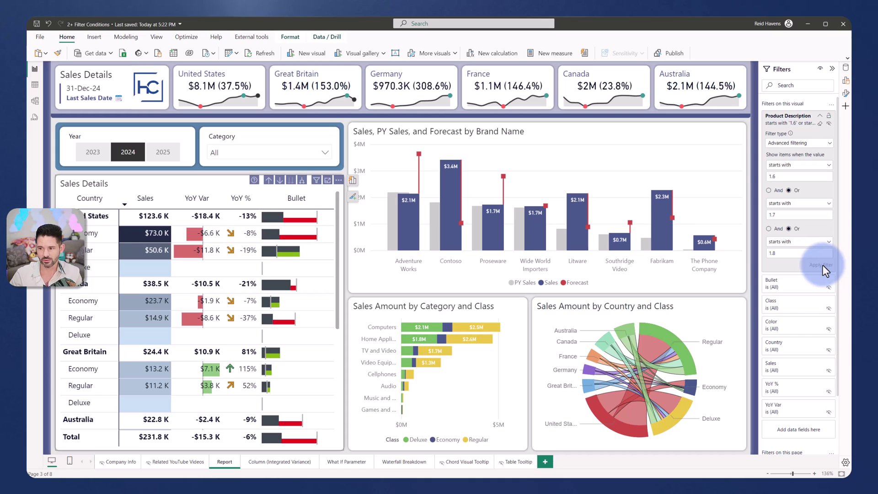
pyautogui.click(821, 122)
pyautogui.click(808, 143)
# In basic filtering, tick seven products from the 1.3 megapixel camera to the 1.80GHz dual processor.
pyautogui.click(786, 164)
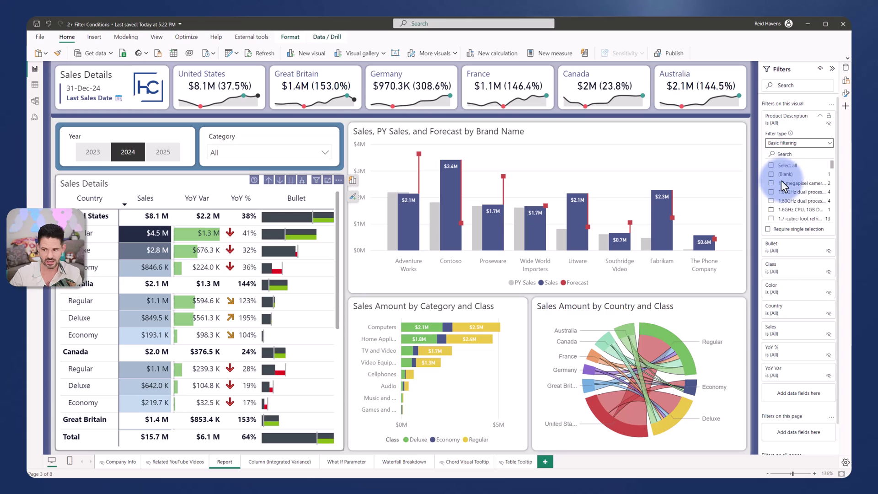
pyautogui.click(780, 183)
pyautogui.click(778, 201)
pyautogui.click(773, 209)
pyautogui.click(777, 215)
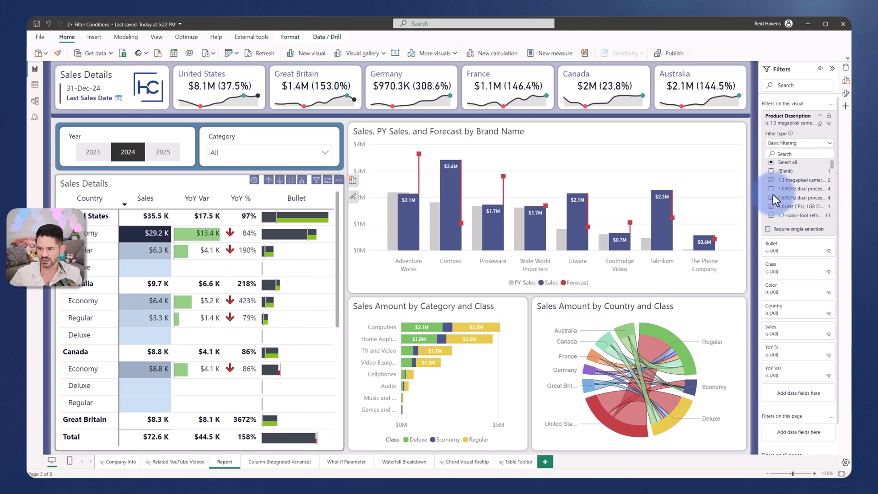
pyautogui.scroll(-2, 773, 194)
pyautogui.click(772, 191)
pyautogui.click(771, 201)
pyautogui.click(771, 218)
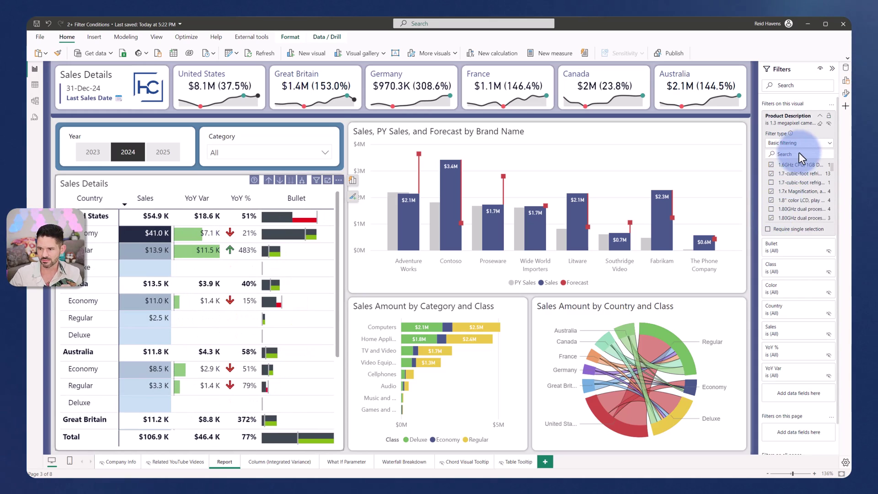
# Switch to advanced filtering to view the seven Or'ed 'is' conditions, keeping the first operator 'is'.
pyautogui.click(800, 144)
pyautogui.click(789, 153)
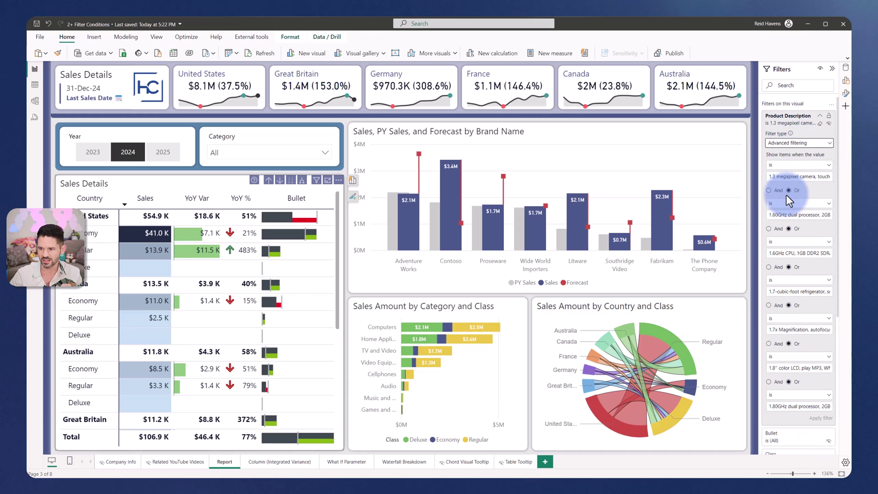
pyautogui.scroll(-5, 787, 196)
pyautogui.scroll(3, 787, 195)
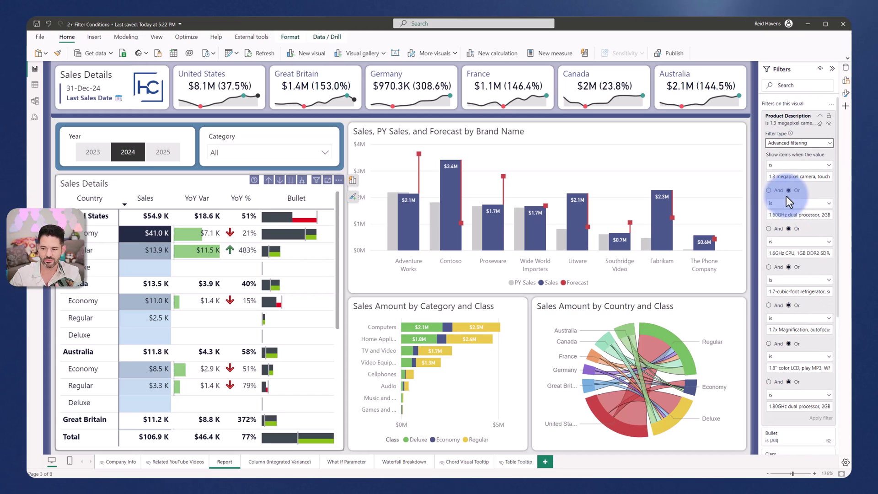
pyautogui.click(778, 166)
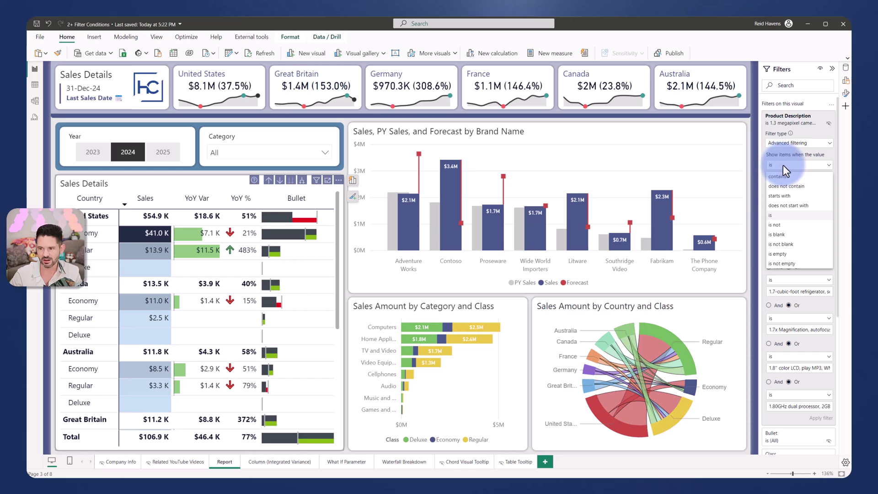
pyautogui.click(826, 168)
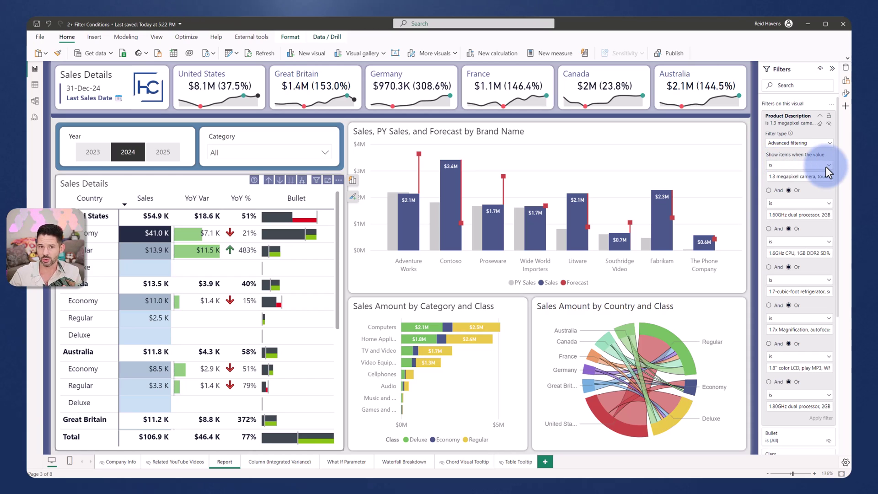